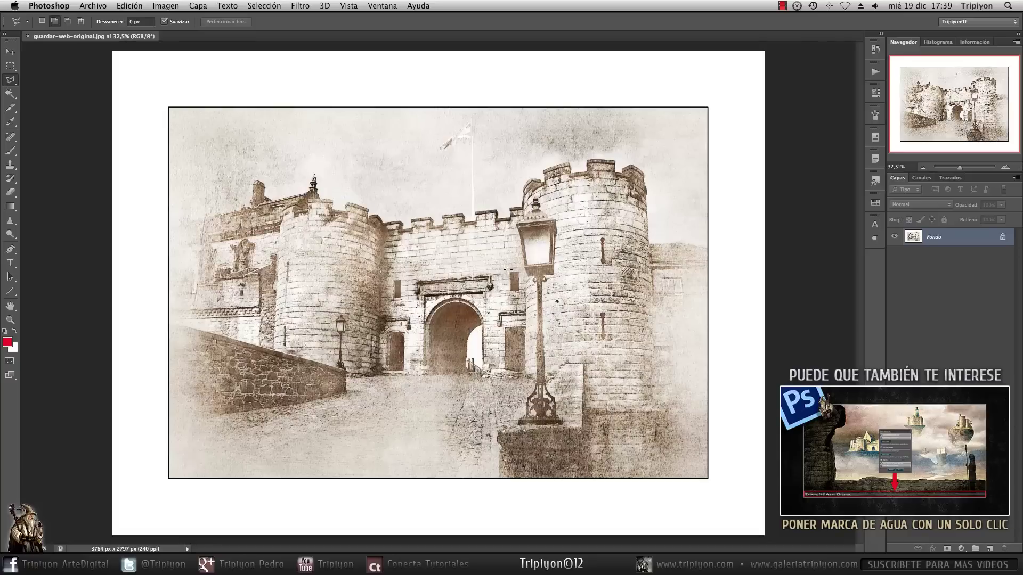
# Check the Image Size settings and close them without changes.
pyautogui.click(89, 9)
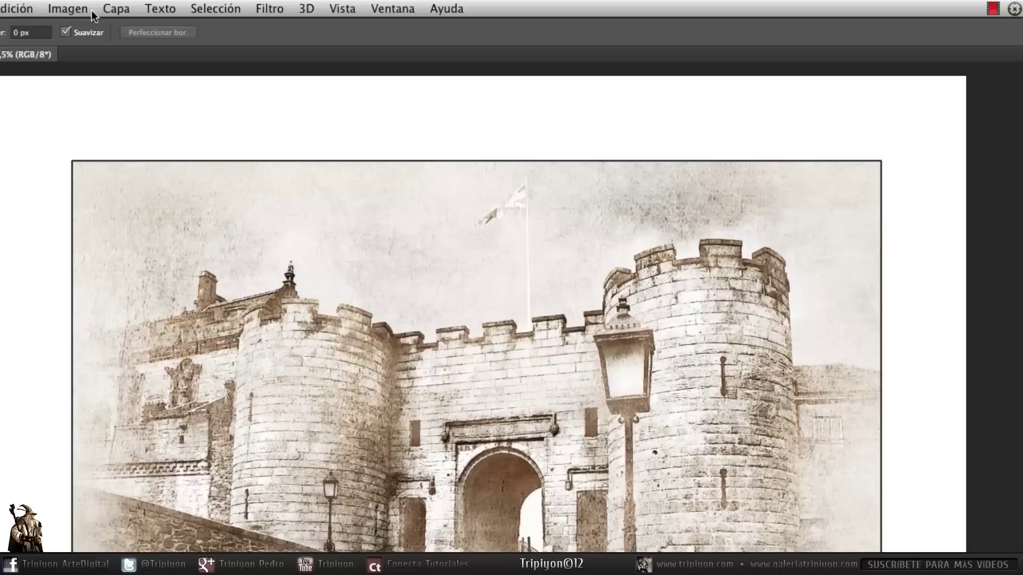
pyautogui.click(174, 6)
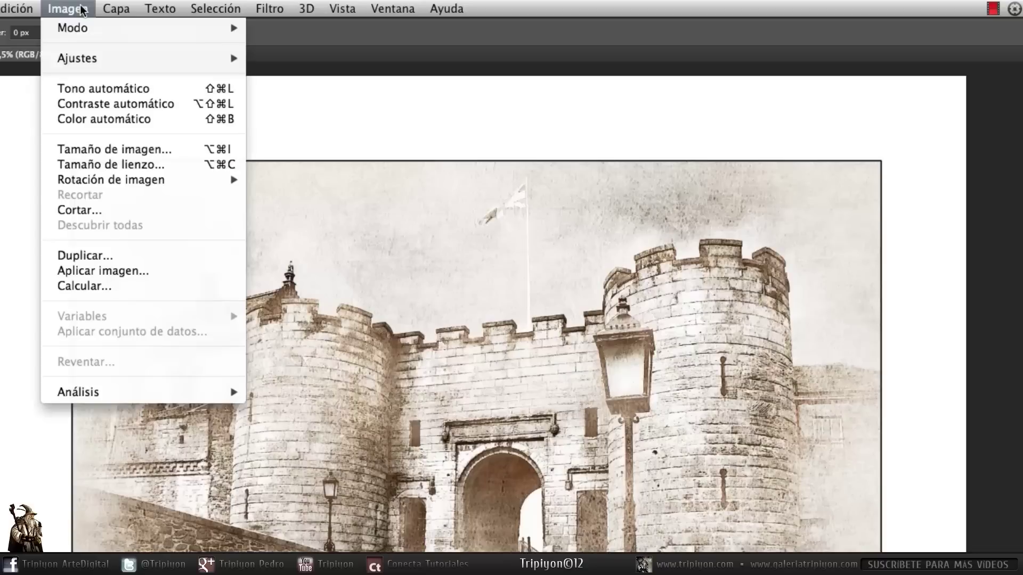
pyautogui.click(124, 150)
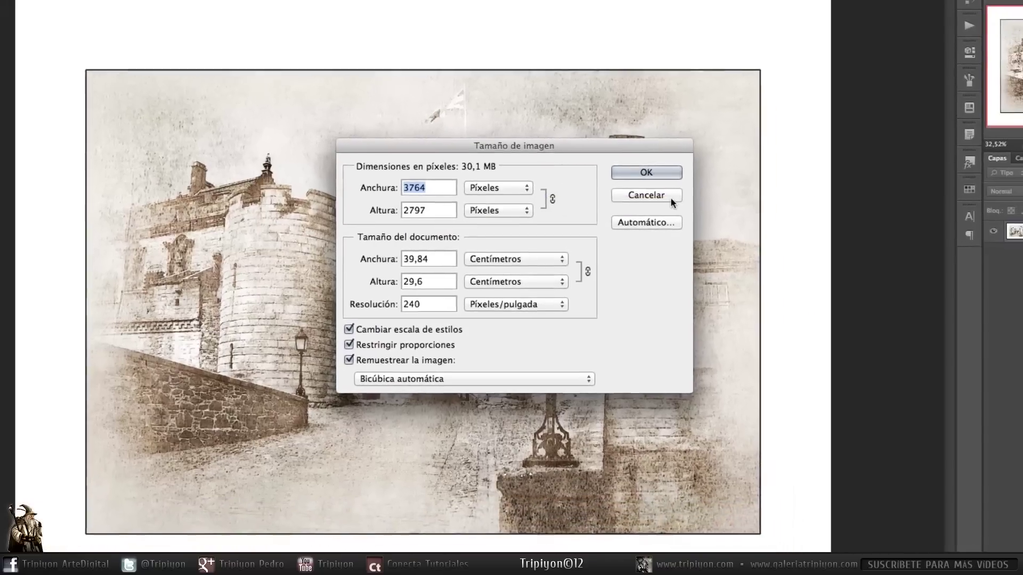
pyautogui.click(675, 183)
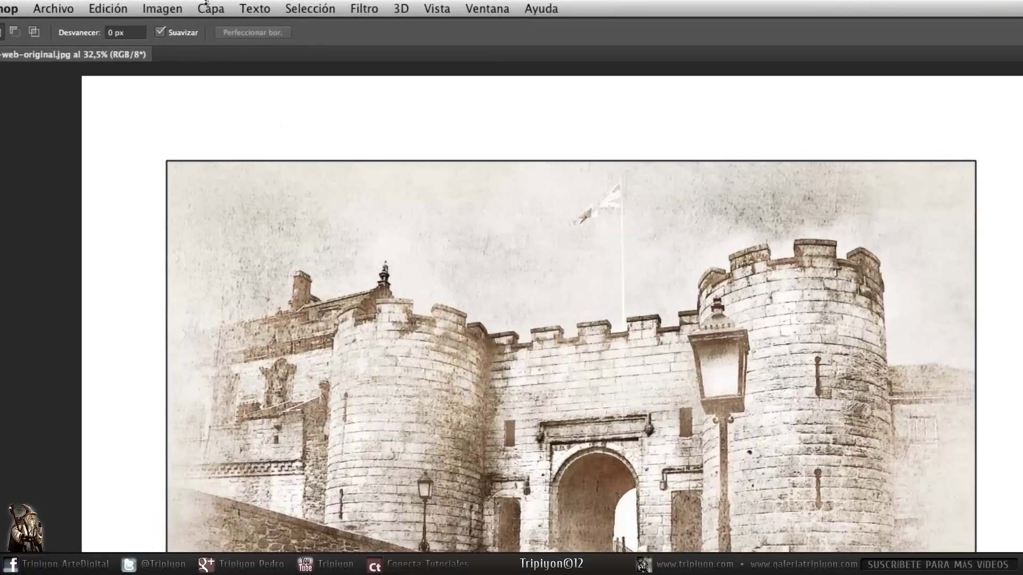
# Resave as guardar-web-original.jpg, replacing the file, with JPEG quality 5 (Media).
pyautogui.click(54, 8)
pyautogui.click(90, 194)
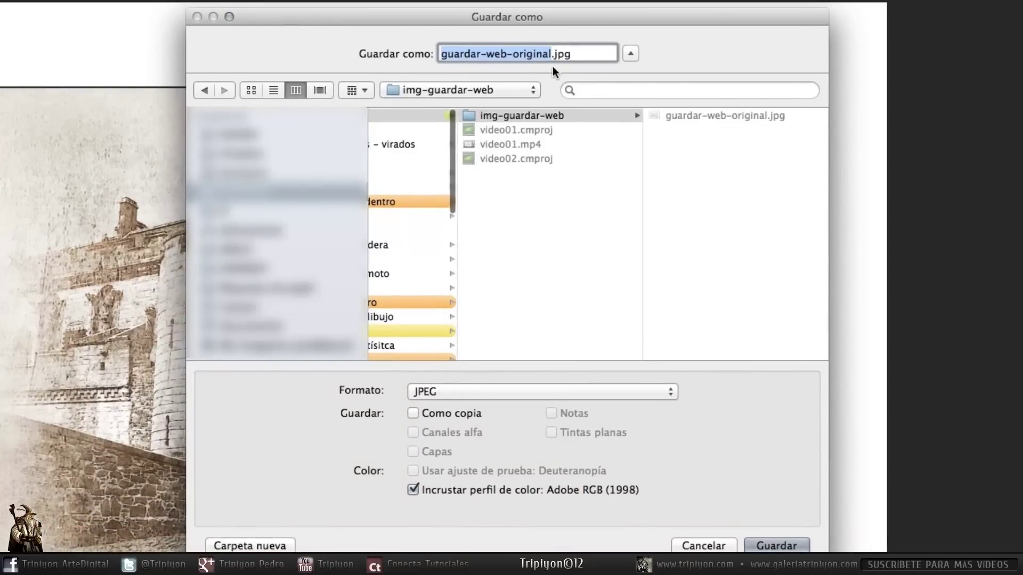
pyautogui.press('Return')
pyautogui.click(627, 128)
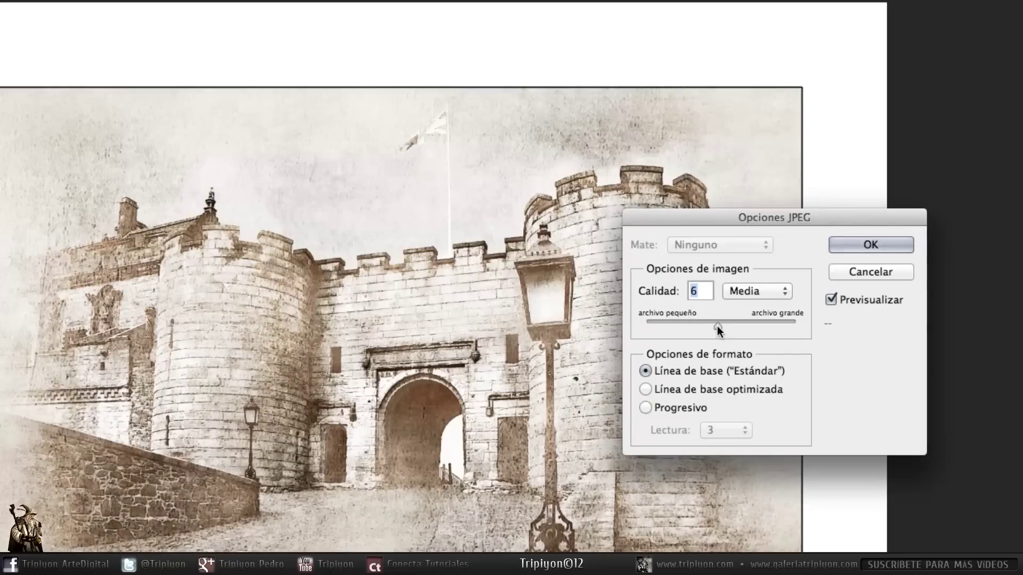
pyautogui.moveTo(721, 325); pyautogui.dragTo(703, 326)
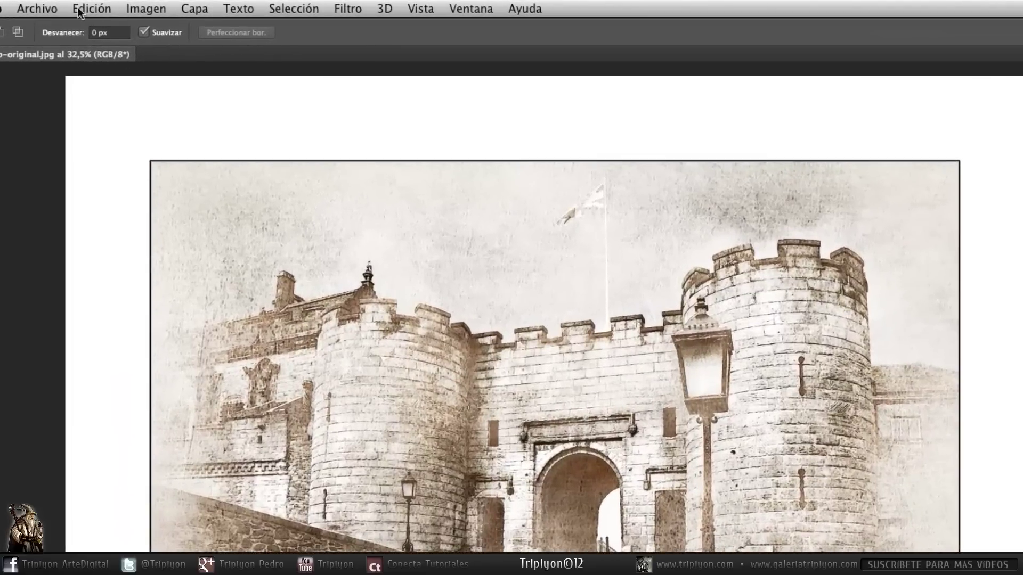
# Choose Archivo > Guardar para Web, previewing the castle as JPEG Alta, quality 76.
pyautogui.click(92, 6)
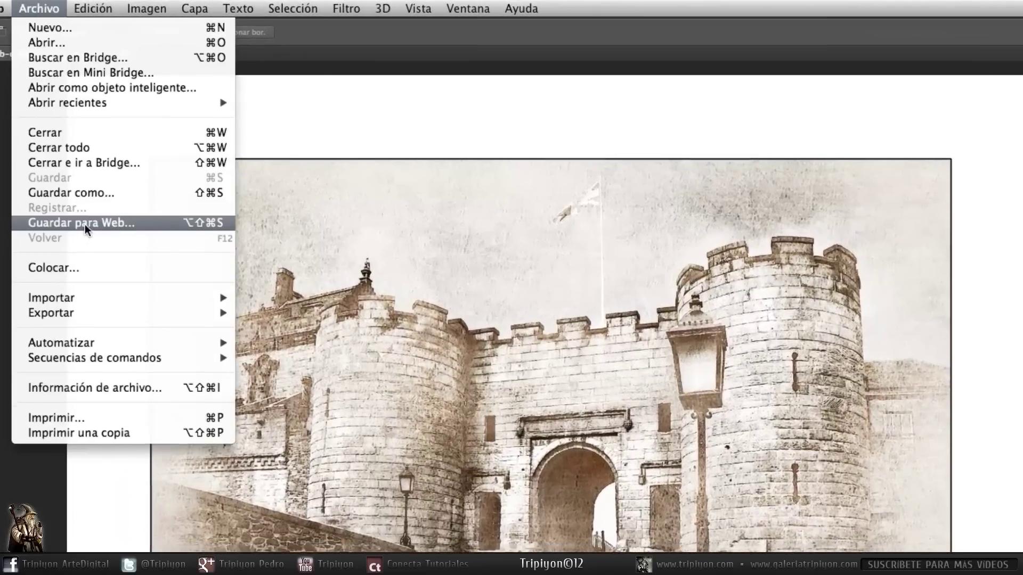
pyautogui.click(84, 225)
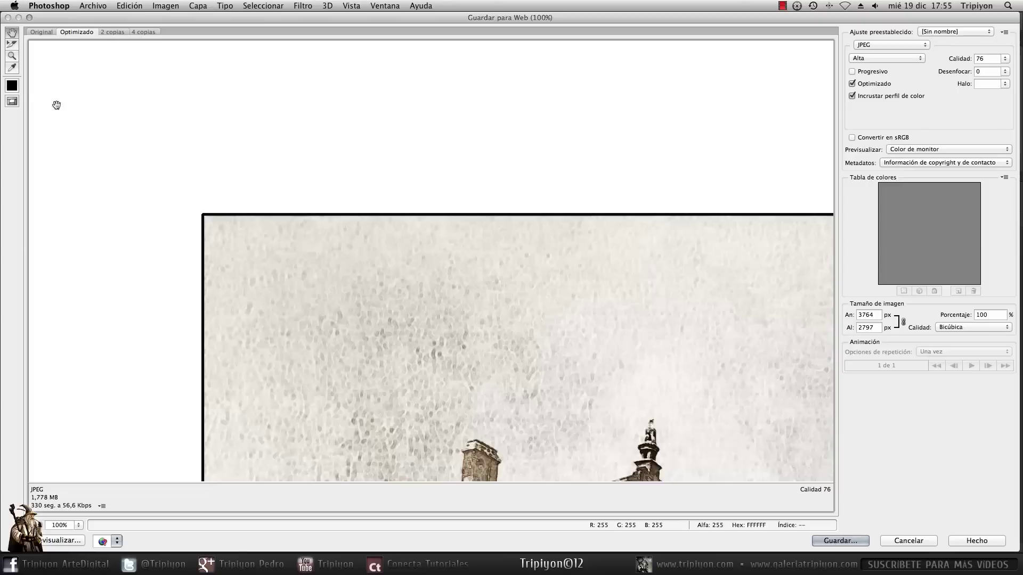
# View the Original and Optimizado previews, panning to the castle walls and tower.
pyautogui.click(41, 33)
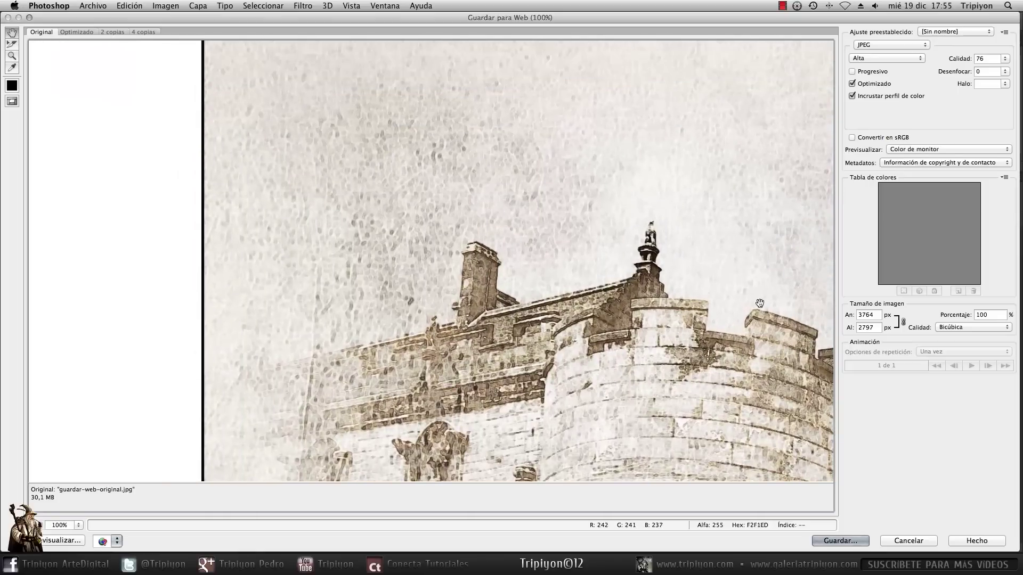
pyautogui.moveTo(758, 303); pyautogui.dragTo(355, 119)
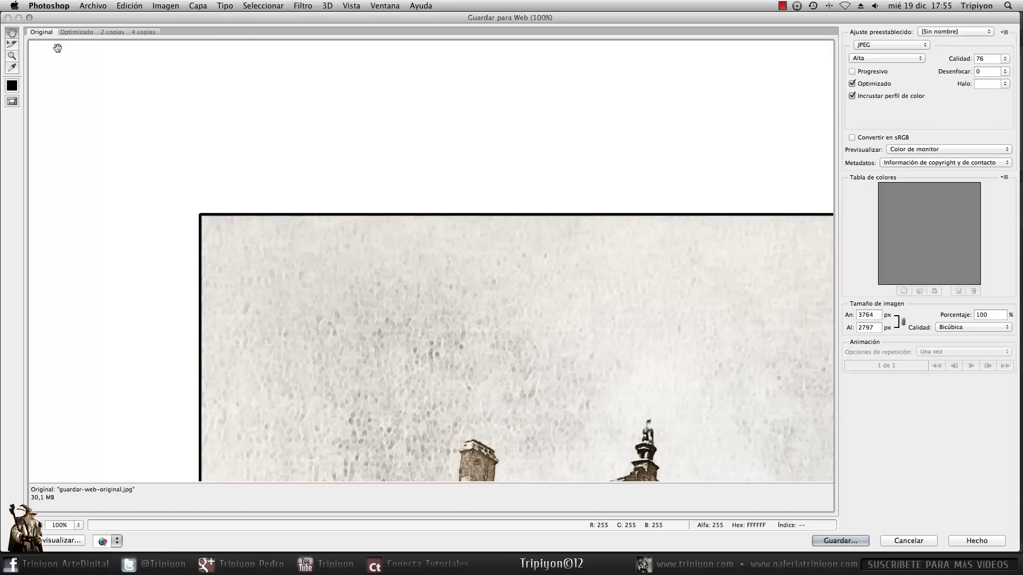
pyautogui.click(77, 32)
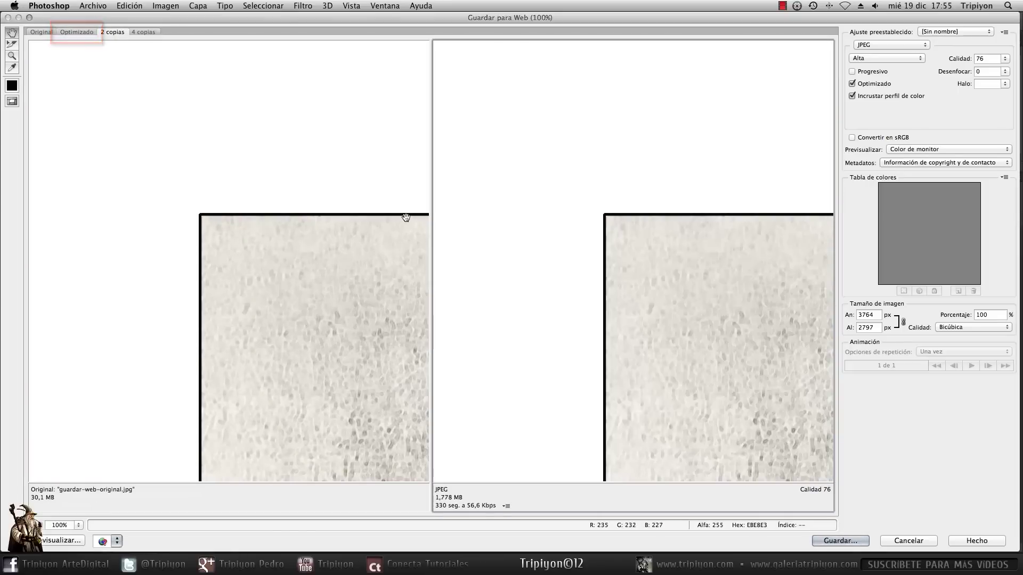
pyautogui.moveTo(406, 217); pyautogui.dragTo(253, 171)
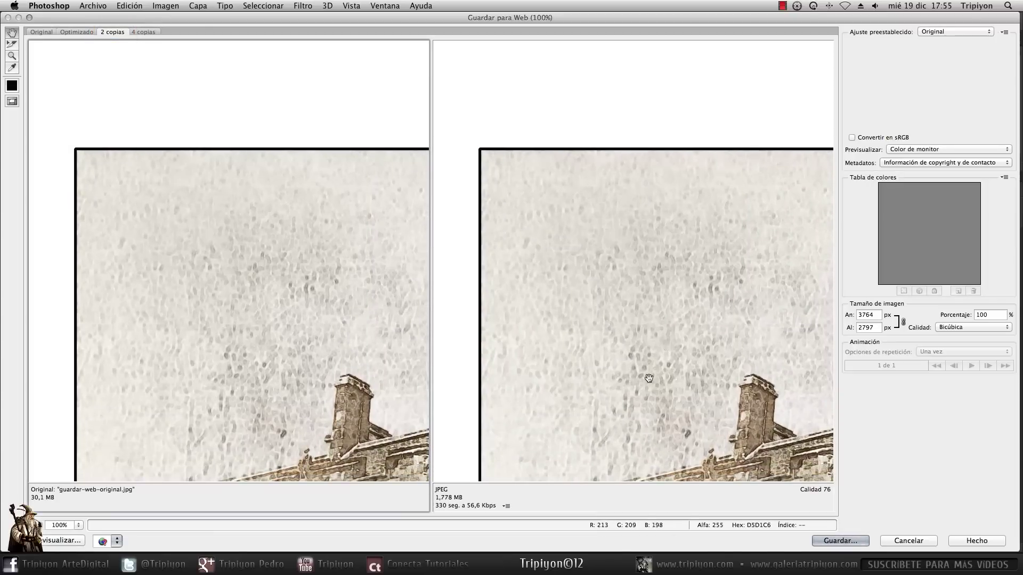
pyautogui.moveTo(648, 378)
pyautogui.mouseDown()
pyautogui.moveTo(639, 220)
pyautogui.moveTo(531, 337)
pyautogui.mouseUp()
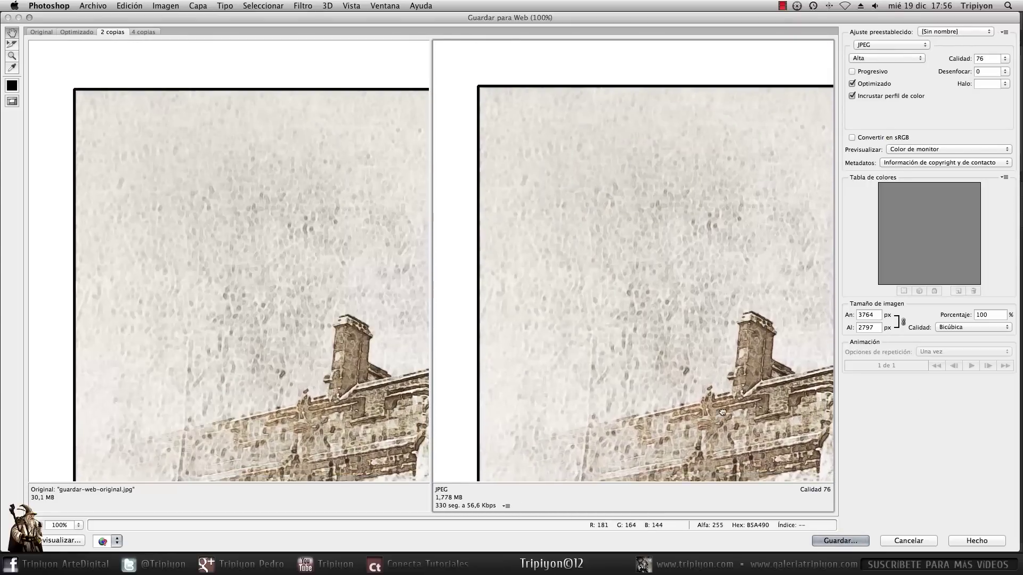
pyautogui.moveTo(754, 412); pyautogui.dragTo(744, 293)
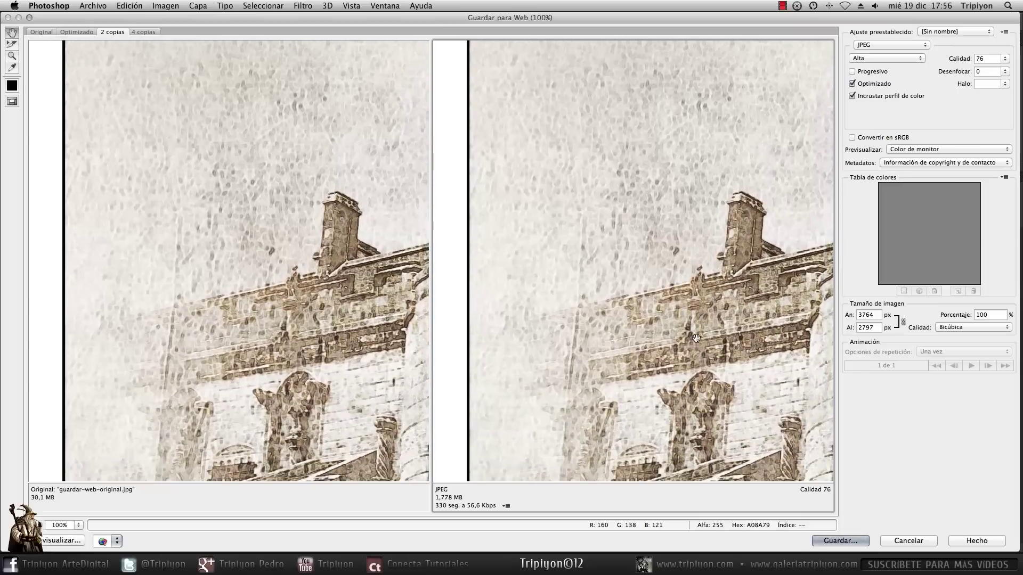
# Try the 4 copias and Optimizado views, ending on 2 copias panned to the top-left corner.
pyautogui.click(143, 32)
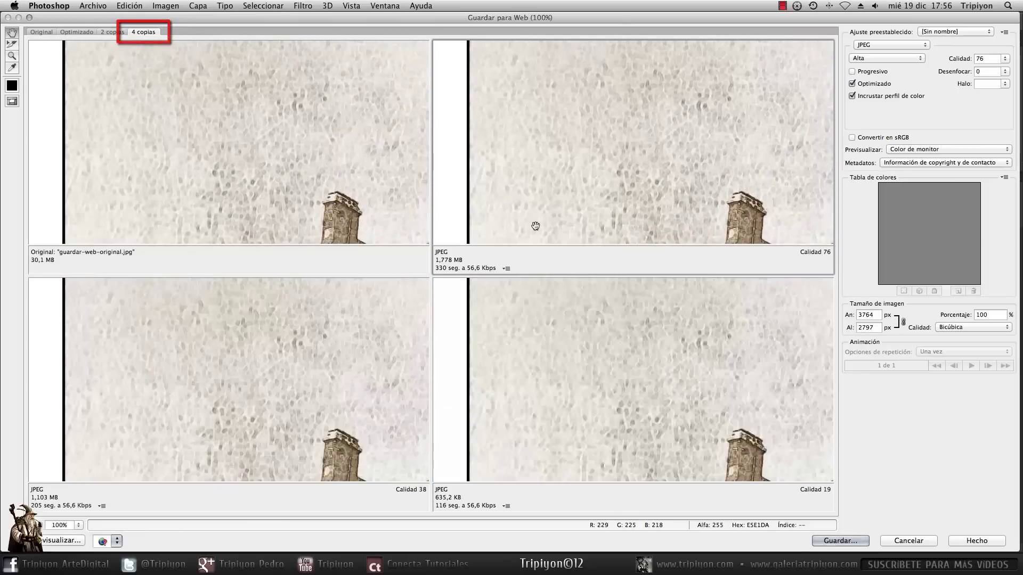
pyautogui.click(113, 32)
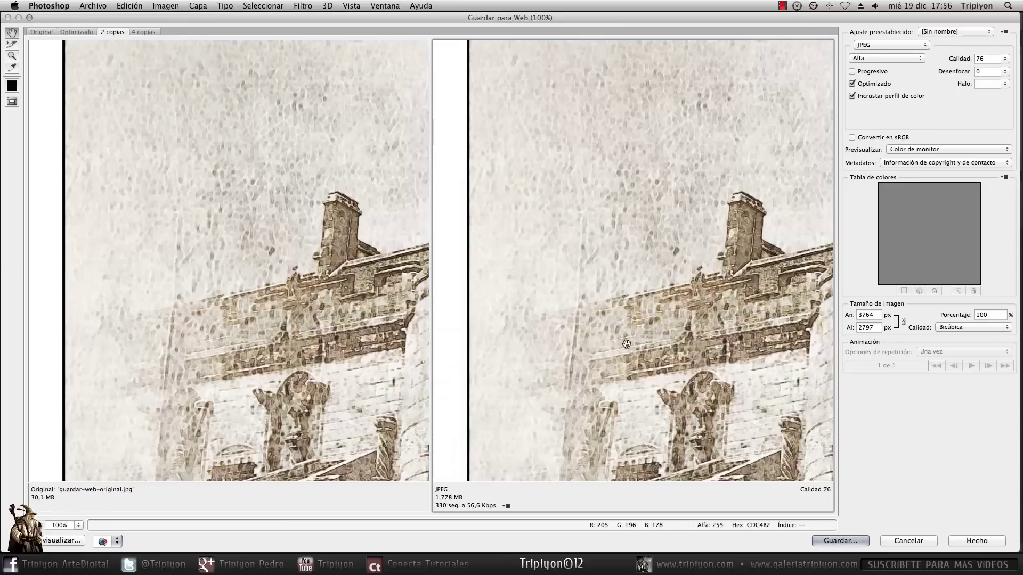
pyautogui.click(80, 33)
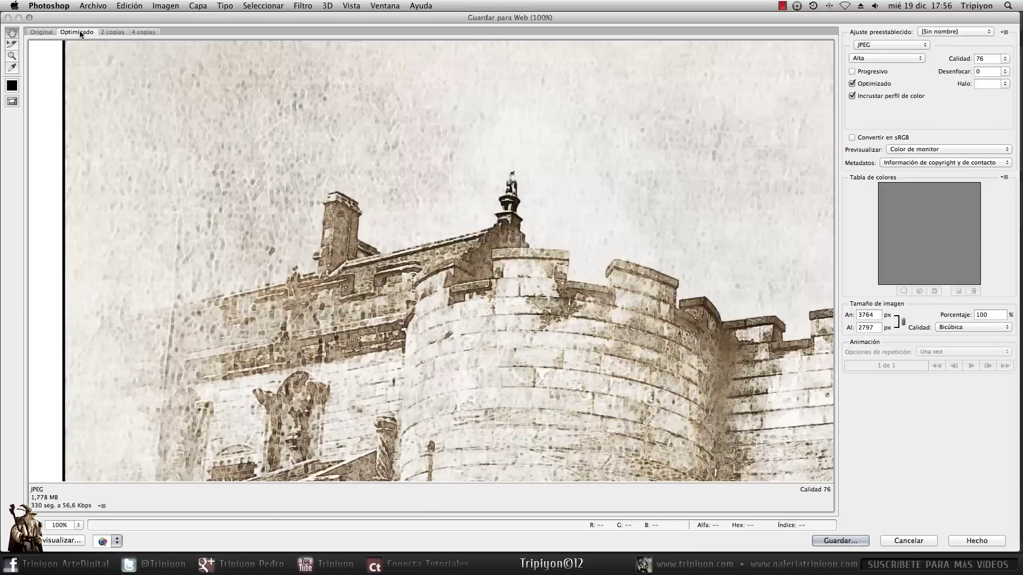
pyautogui.click(117, 33)
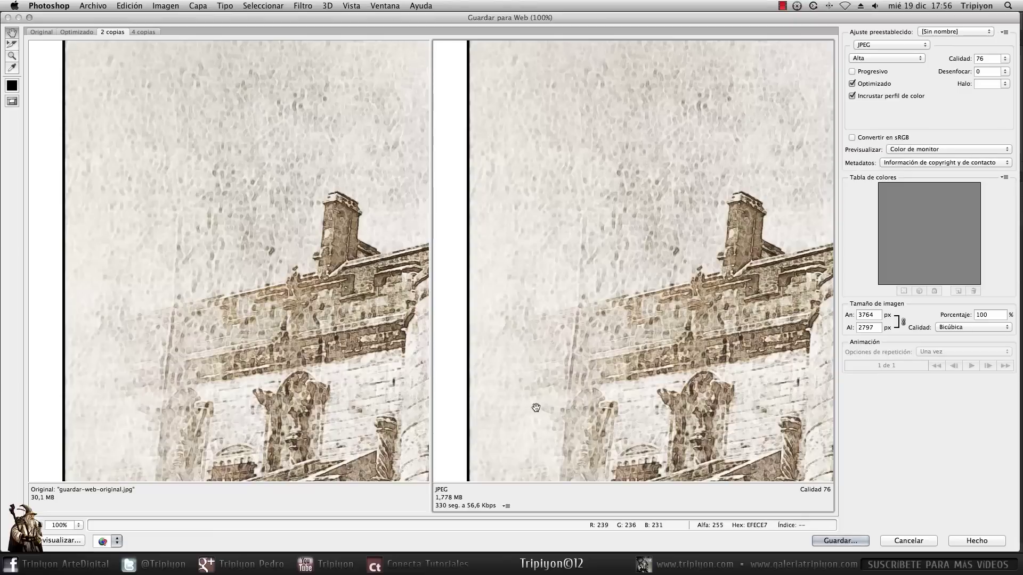
pyautogui.moveTo(160, 85)
pyautogui.mouseDown()
pyautogui.moveTo(287, 280)
pyautogui.moveTo(218, 197)
pyautogui.moveTo(267, 209)
pyautogui.mouseUp()
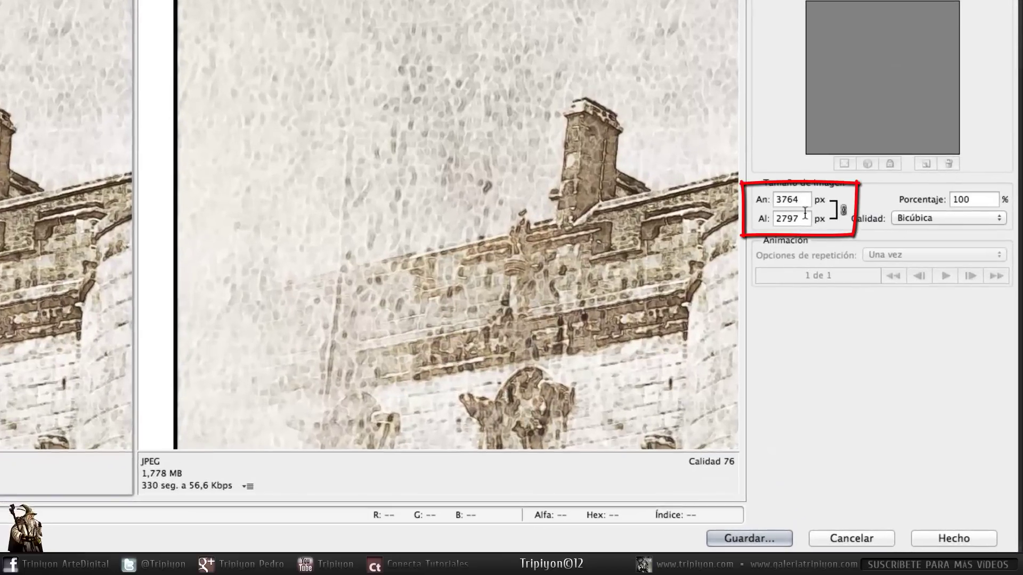
# Set the export width to 1024 px, making the height 761 px (27,21%).
pyautogui.click(792, 199)
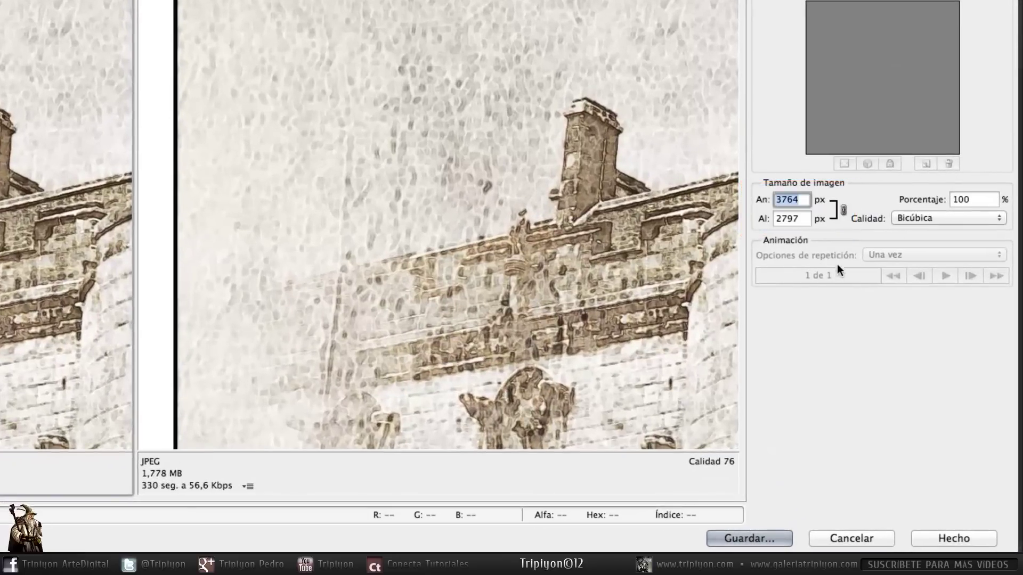
pyautogui.write('1024')
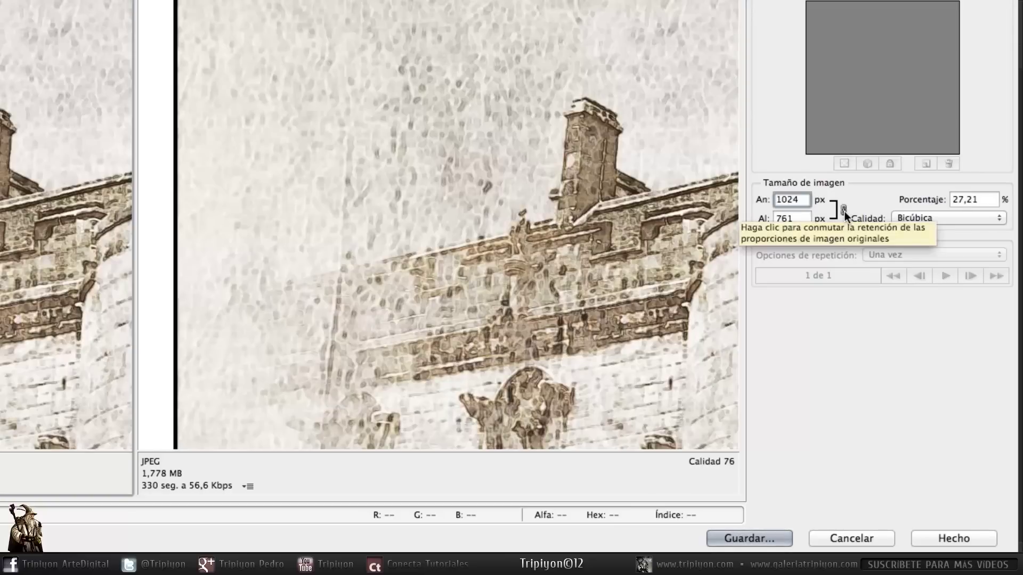
pyautogui.click(796, 220)
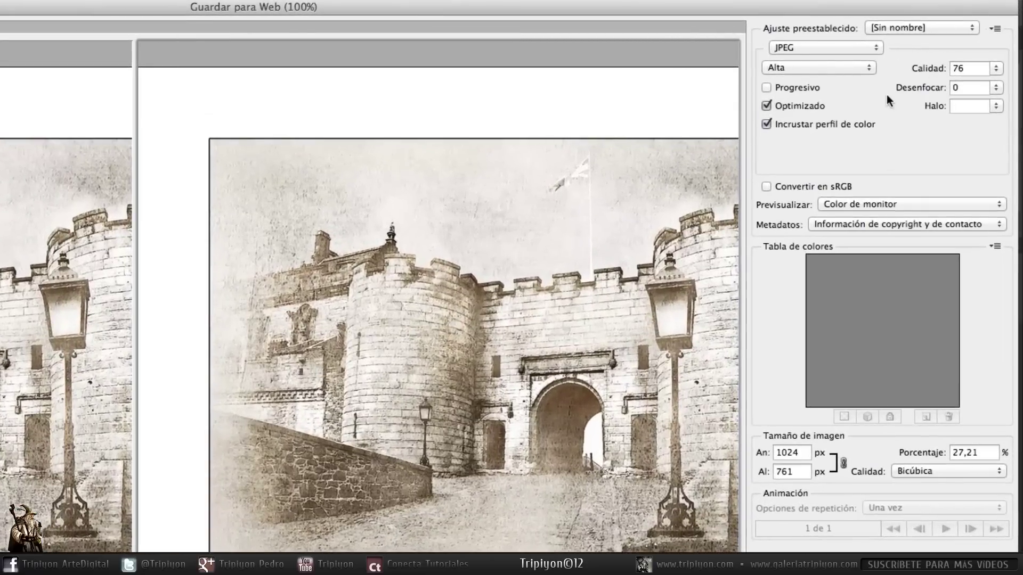
# Keep JPEG format, try the maximum preset, then set quality to 60 (Alta), about 175,7 KB.
pyautogui.click(878, 47)
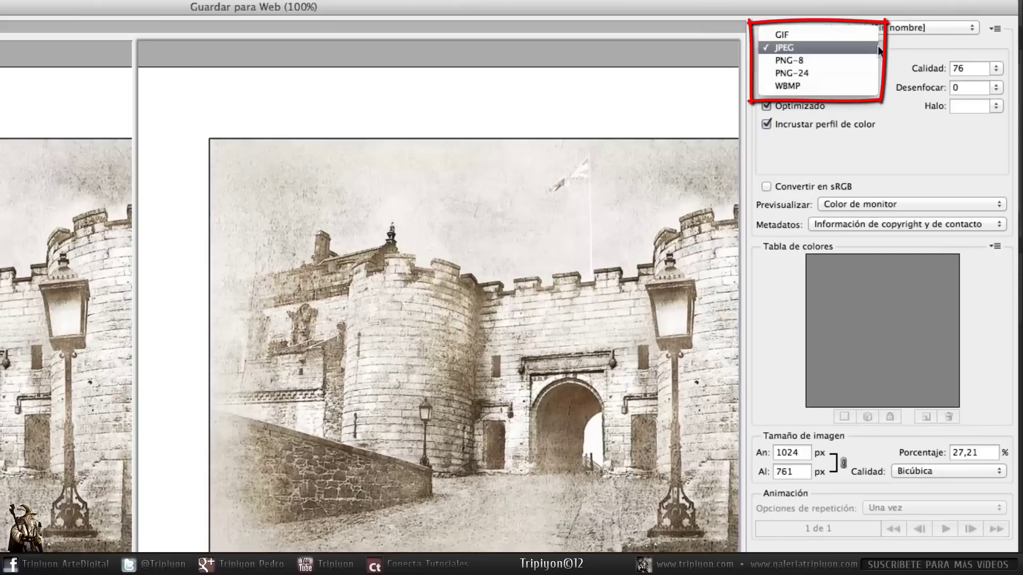
pyautogui.click(842, 47)
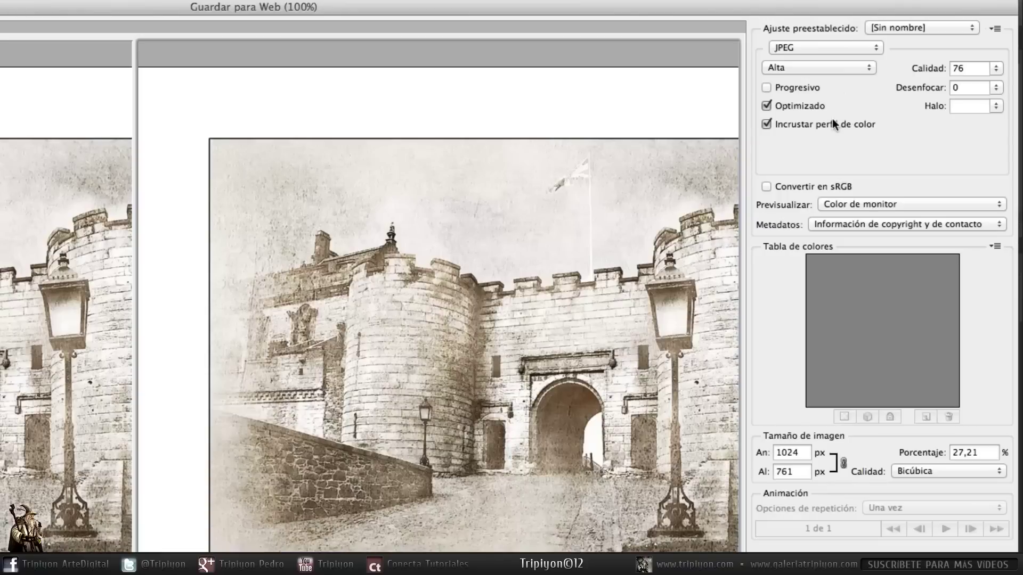
pyautogui.click(871, 68)
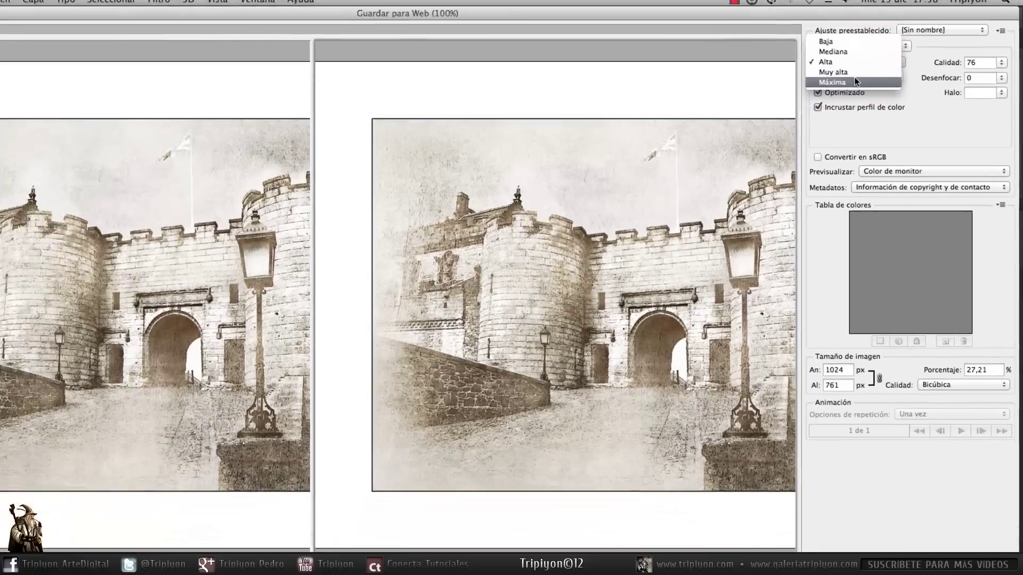
pyautogui.click(792, 91)
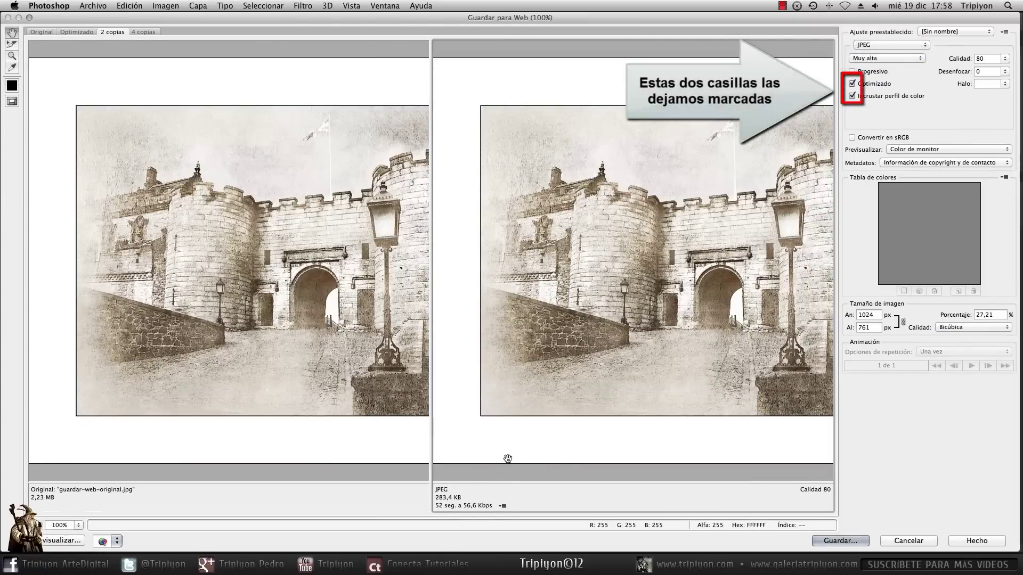
pyautogui.click(914, 58)
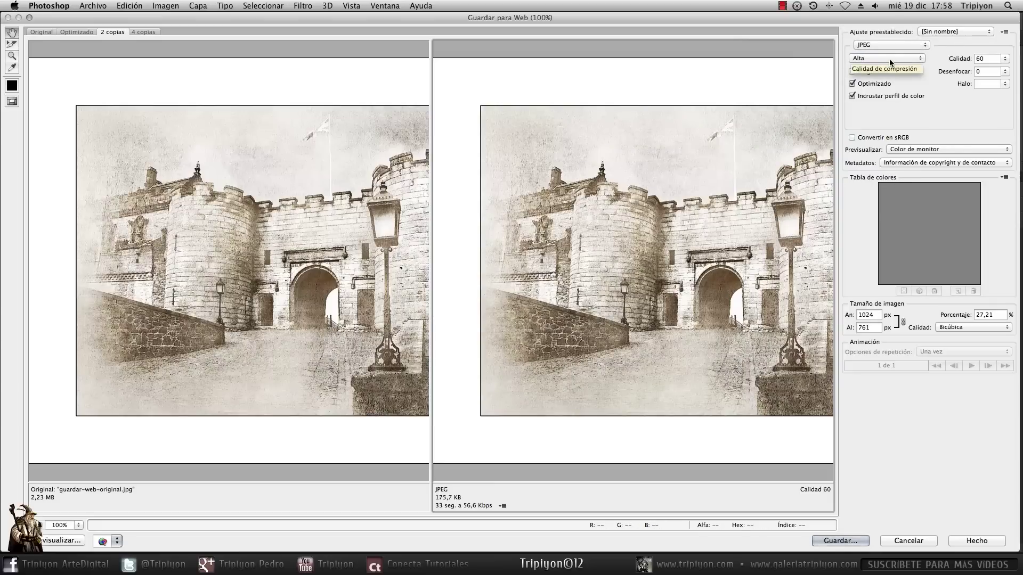
pyautogui.moveTo(983, 58)
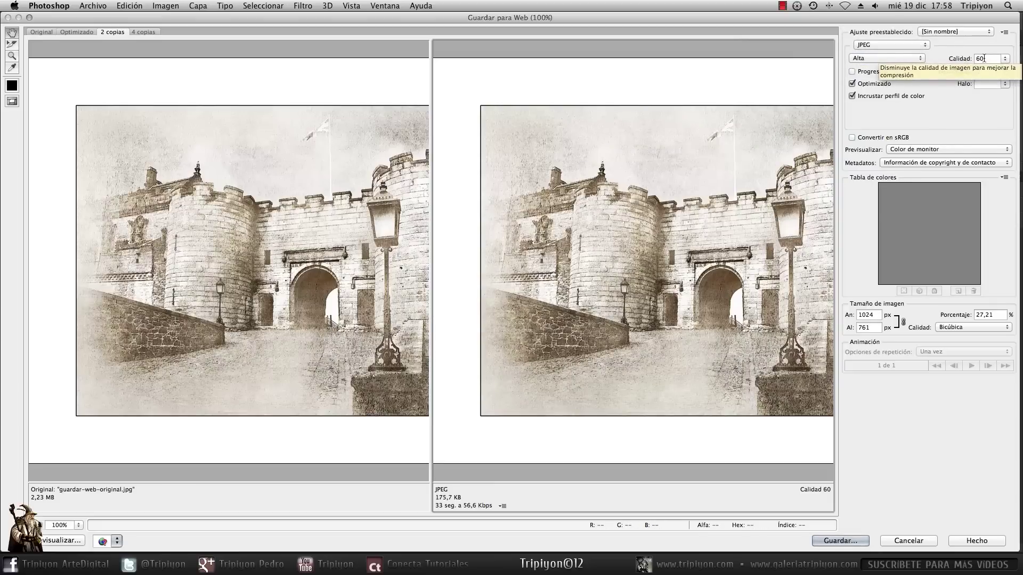
pyautogui.click(988, 58)
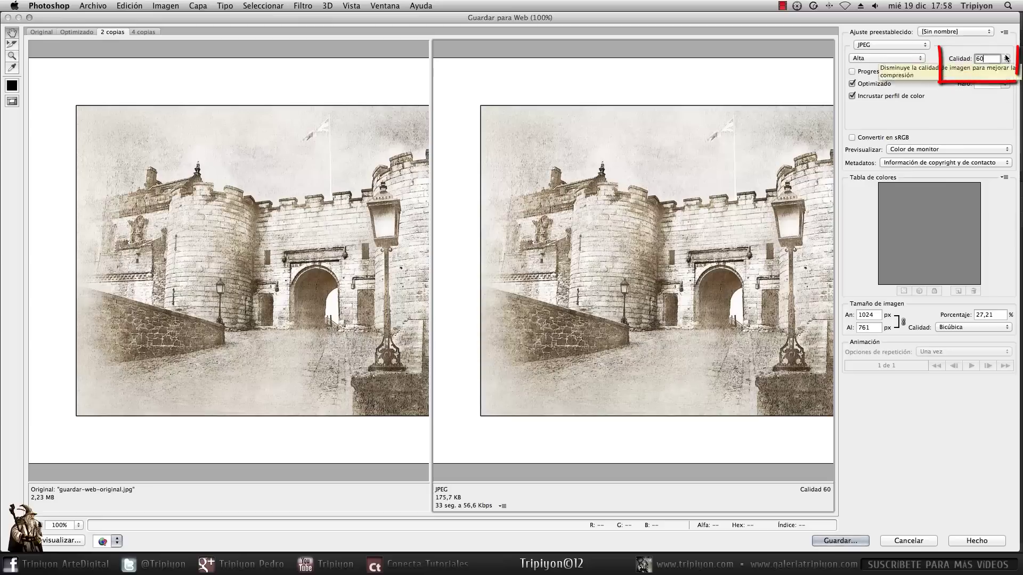
pyautogui.click(1005, 58)
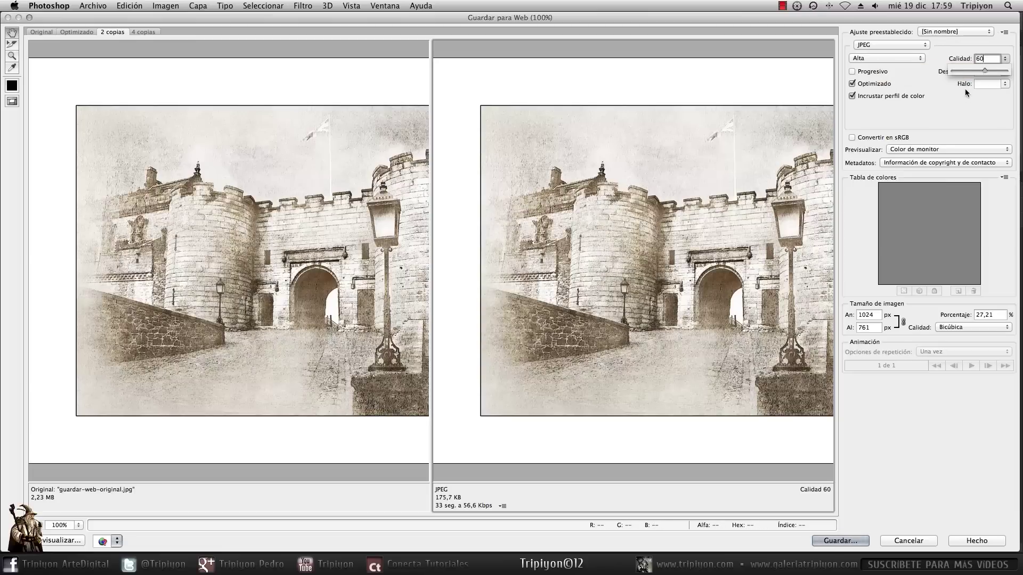
# Drag the JPEG quality slider down to 50 (Mediana), about 143,6 KB.
pyautogui.moveTo(985, 71); pyautogui.dragTo(980, 69)
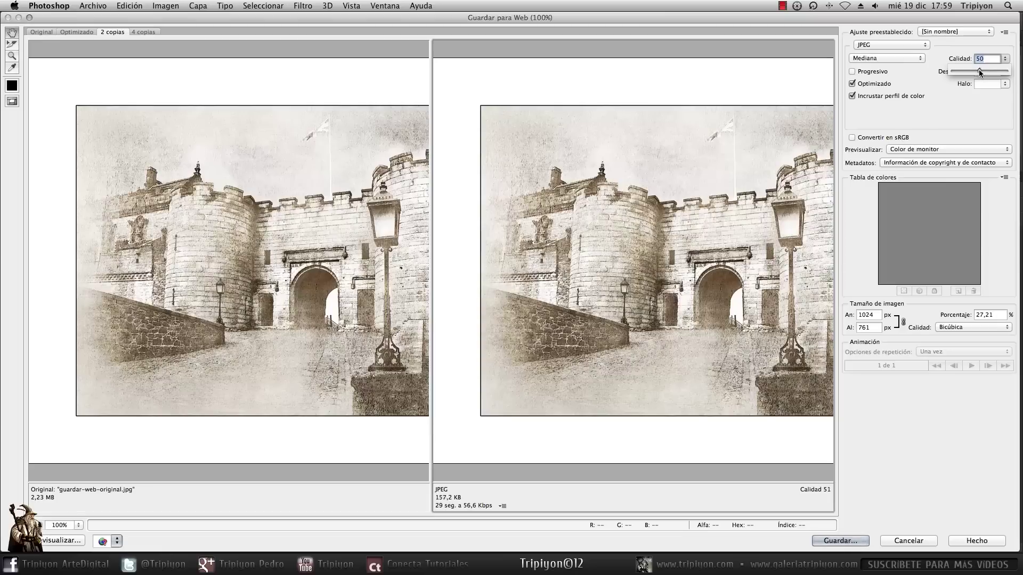
pyautogui.moveTo(979, 69); pyautogui.dragTo(979, 69)
pyautogui.moveTo(979, 70); pyautogui.dragTo(980, 70)
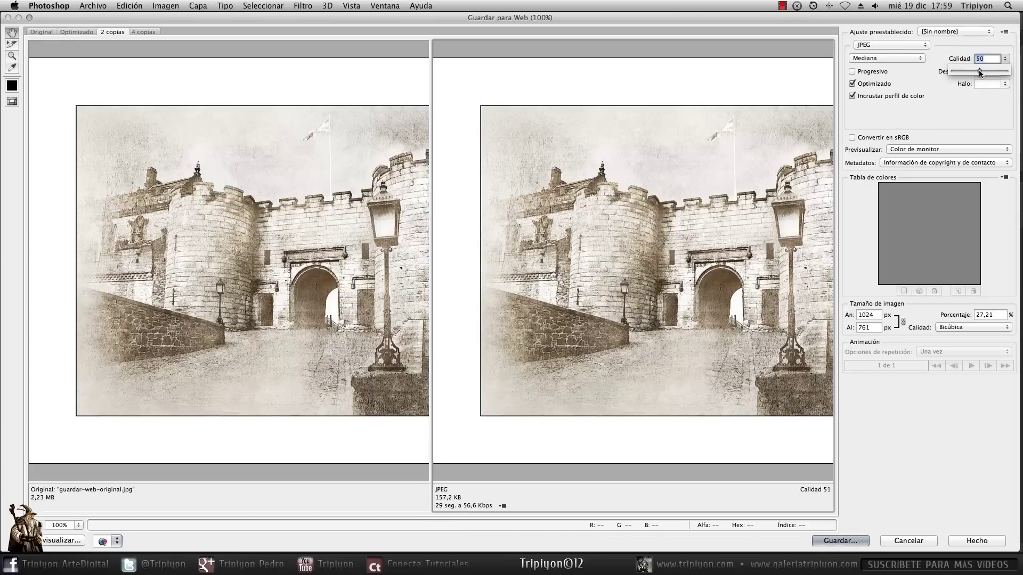
pyautogui.moveTo(979, 69); pyautogui.dragTo(978, 70)
pyautogui.click(901, 84)
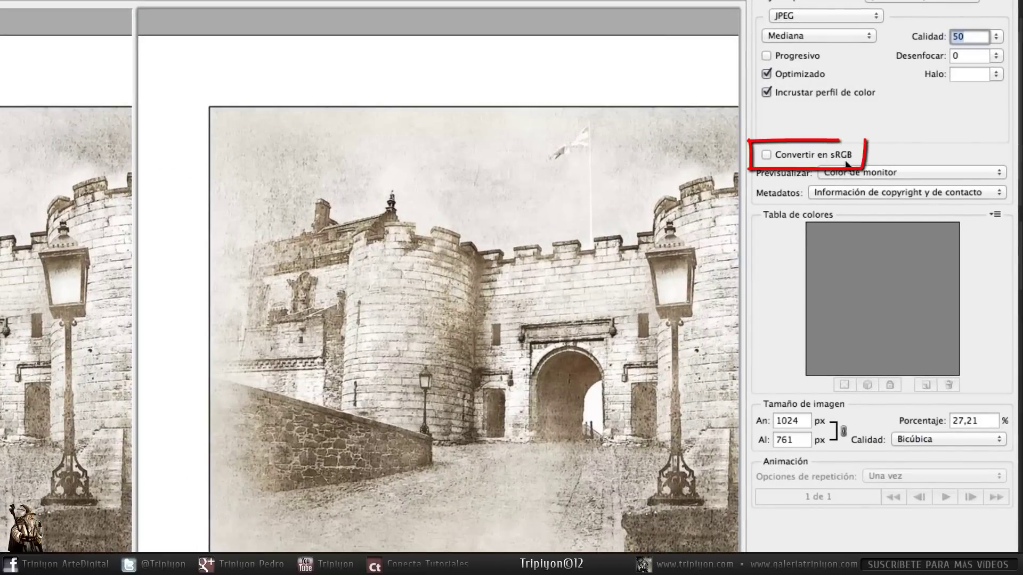
pyautogui.click(766, 154)
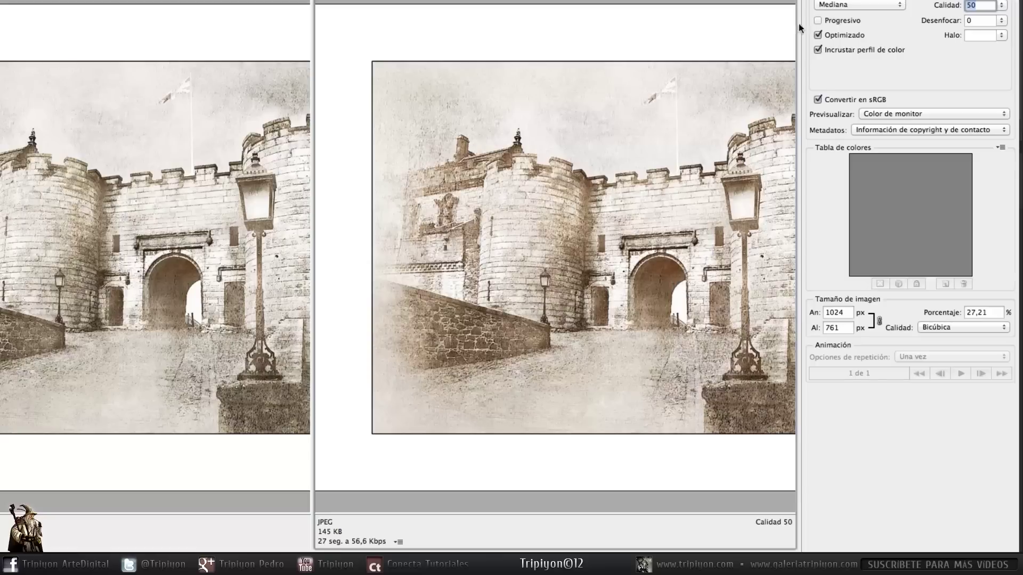
pyautogui.click(818, 100)
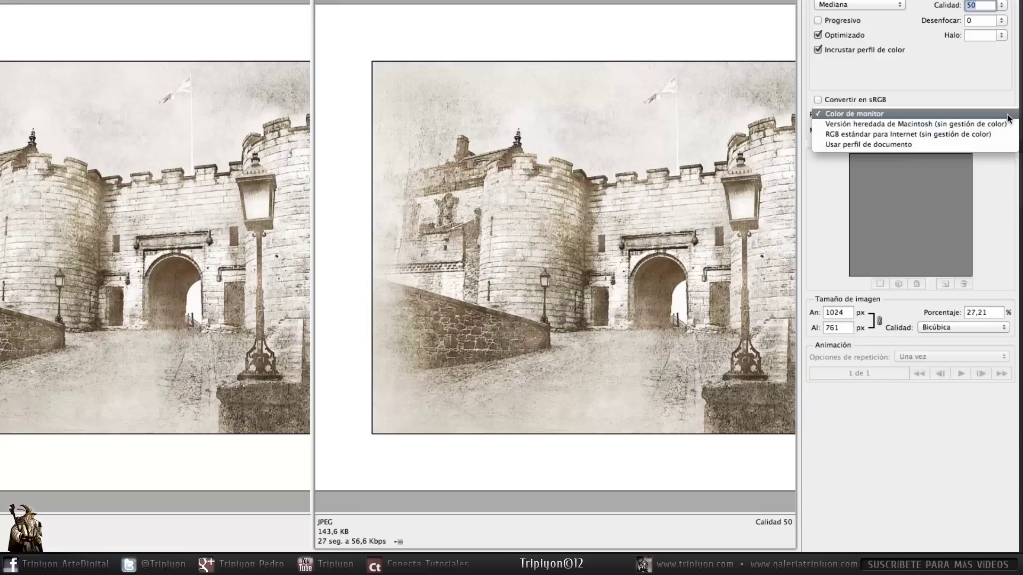
# Switch the preview to Usar perfil de documento and back to Color de monitor, then list Metadatos options.
pyautogui.click(869, 143)
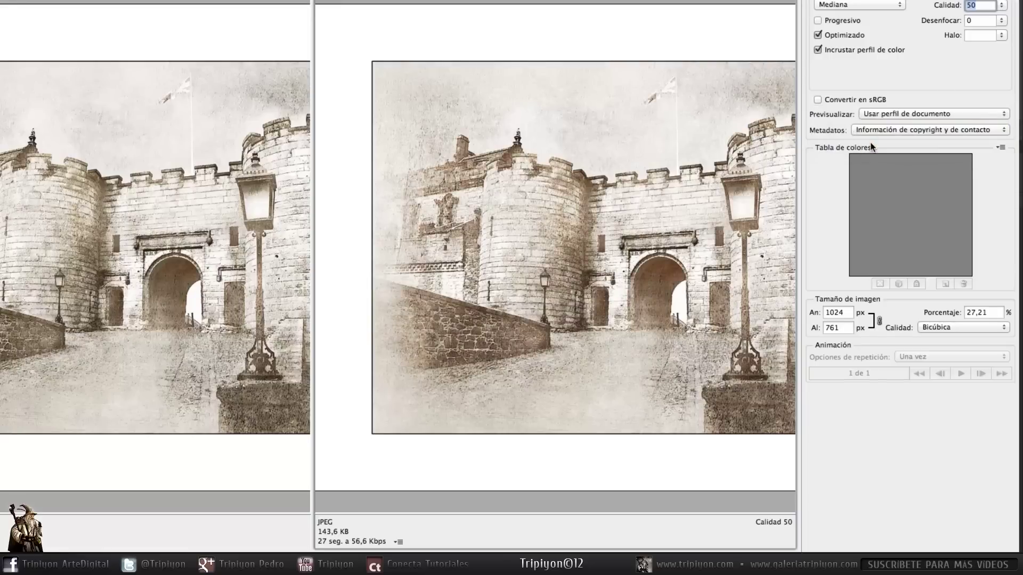
pyautogui.click(957, 114)
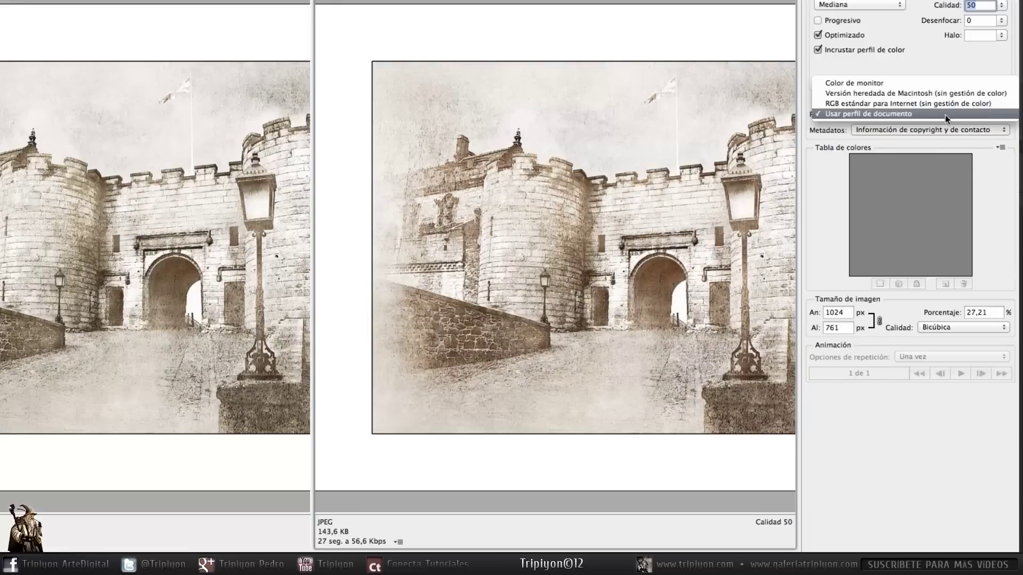
pyautogui.click(908, 84)
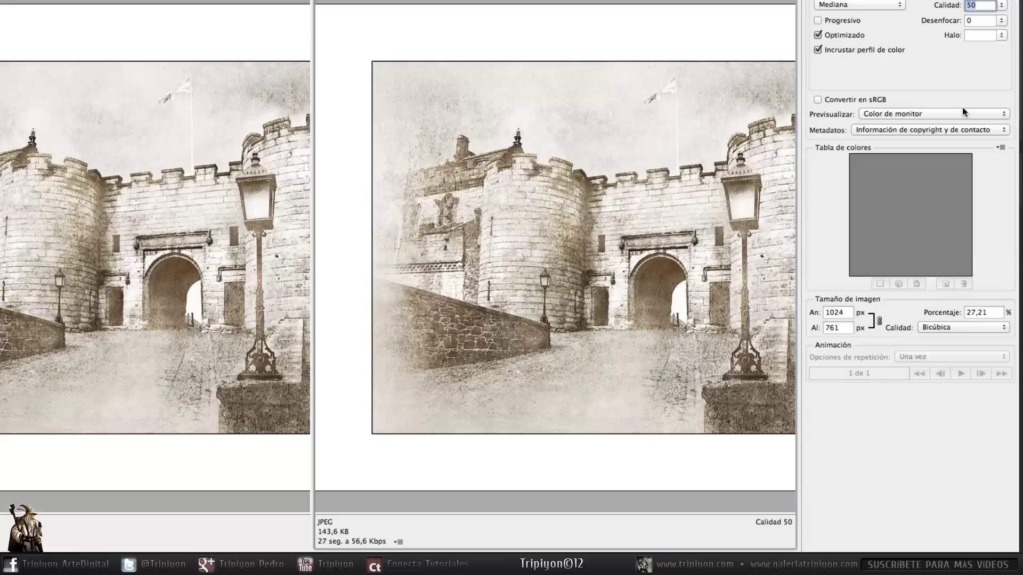
pyautogui.click(996, 128)
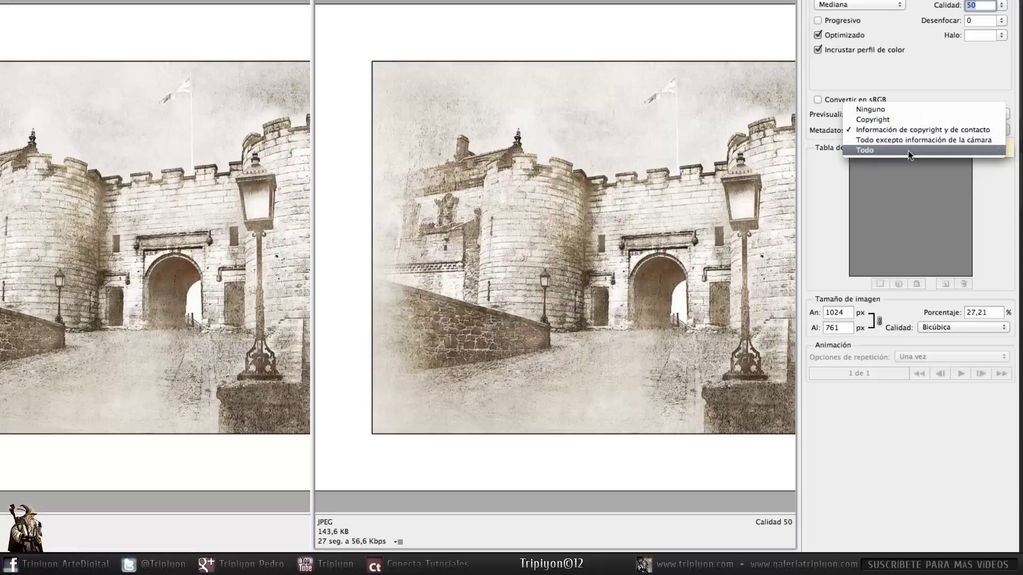
pyautogui.click(906, 132)
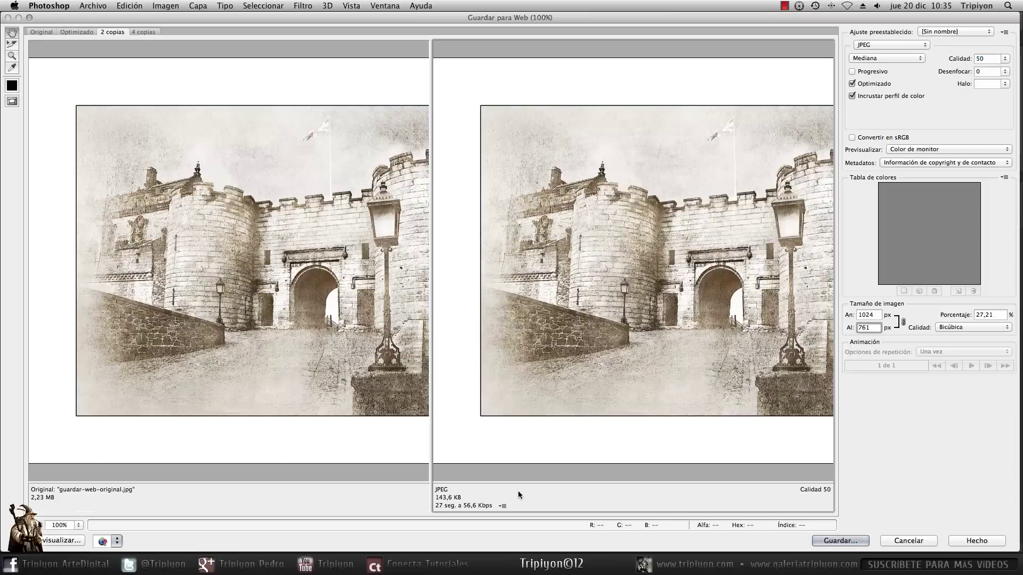
# Save only the image as prueba.jpg in img-guardar-web, replacing the existing file.
pyautogui.click(852, 542)
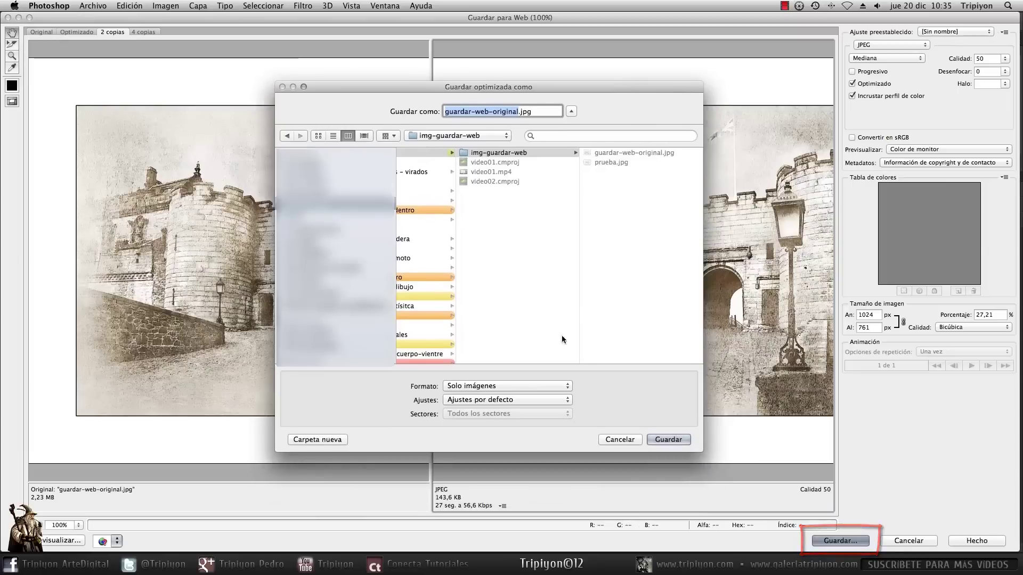
pyautogui.click(562, 387)
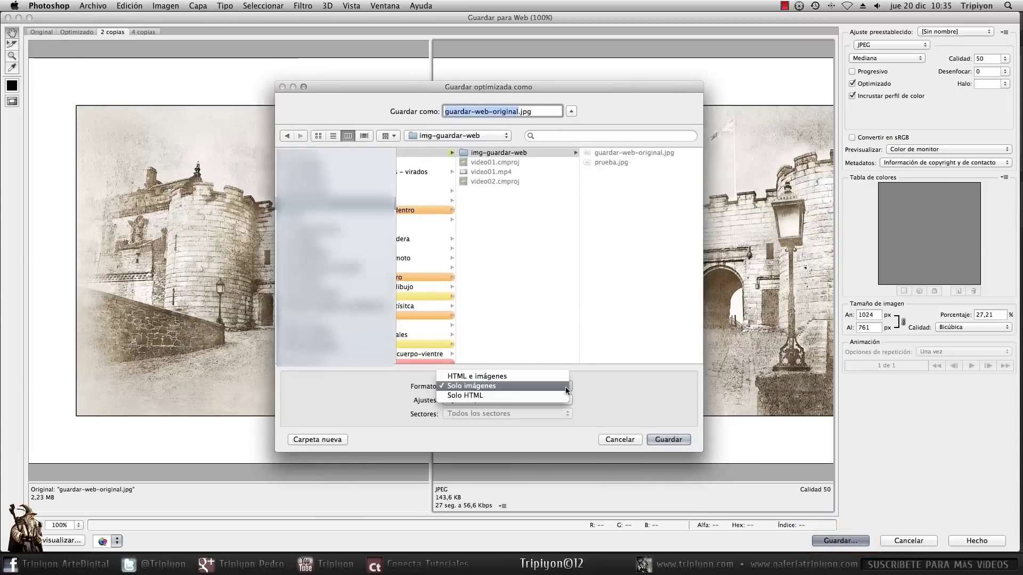
pyautogui.click(529, 386)
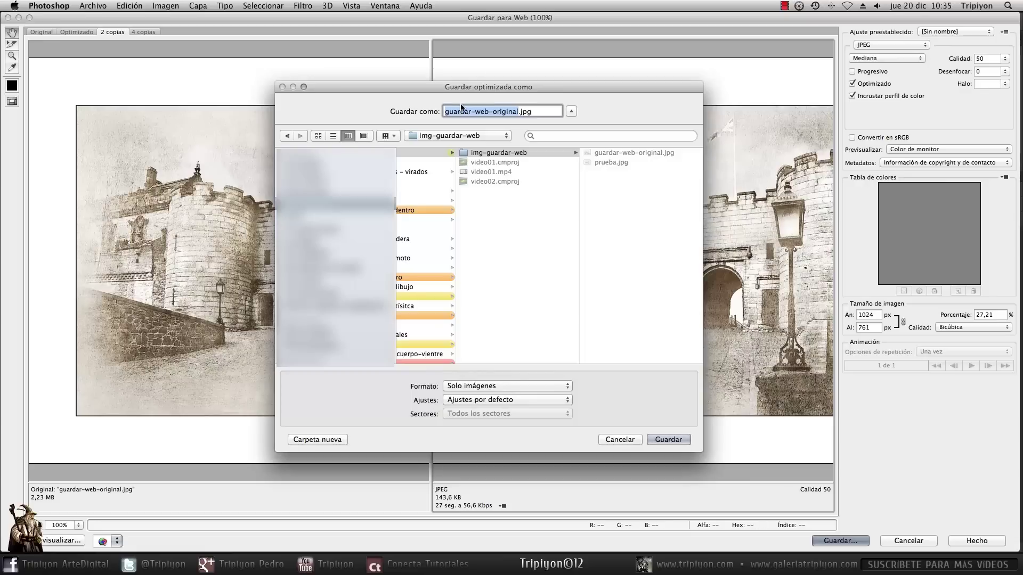
pyautogui.write('prueba')
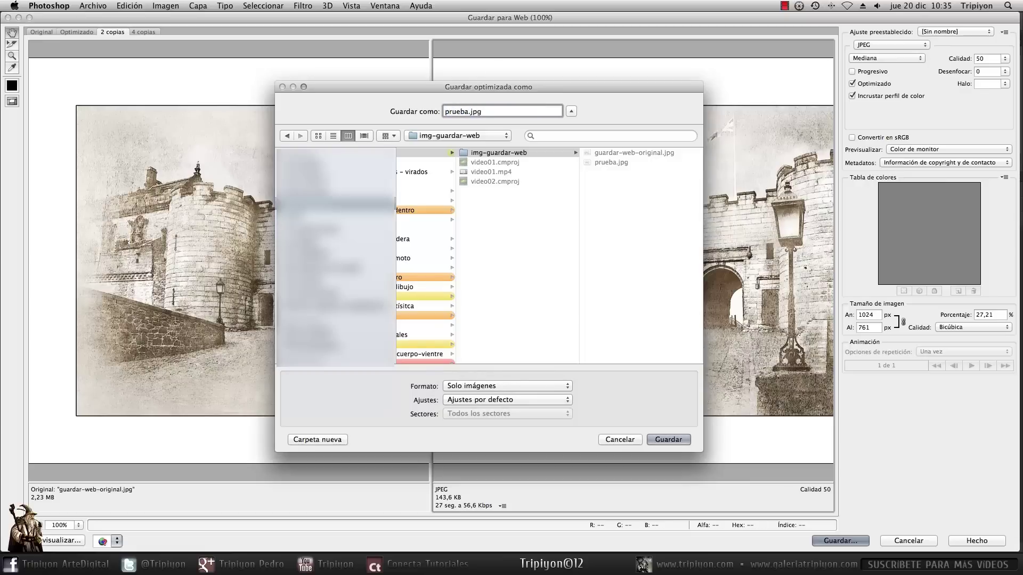
pyautogui.click(668, 439)
pyautogui.click(650, 288)
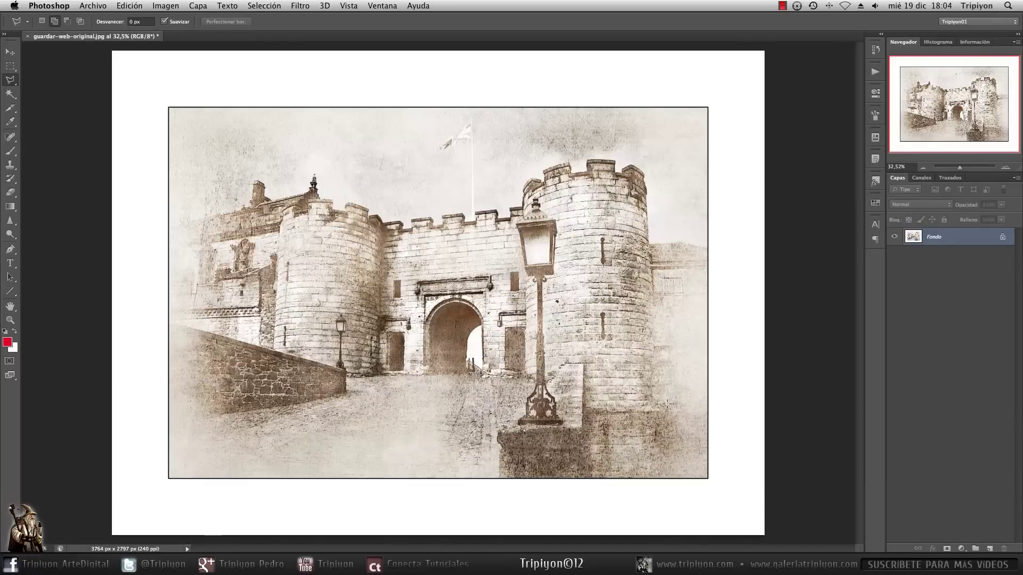
# Open the exported prueba.jpg (1024 × 761 px) from Archivo > Abrir.
pyautogui.click(94, 6)
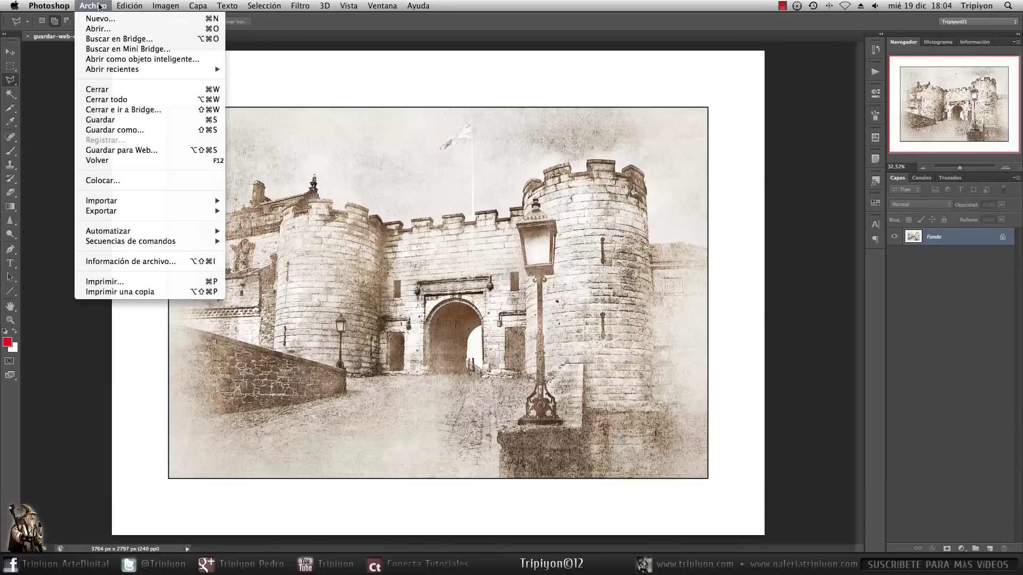
pyautogui.click(98, 28)
pyautogui.doubleClick(604, 120)
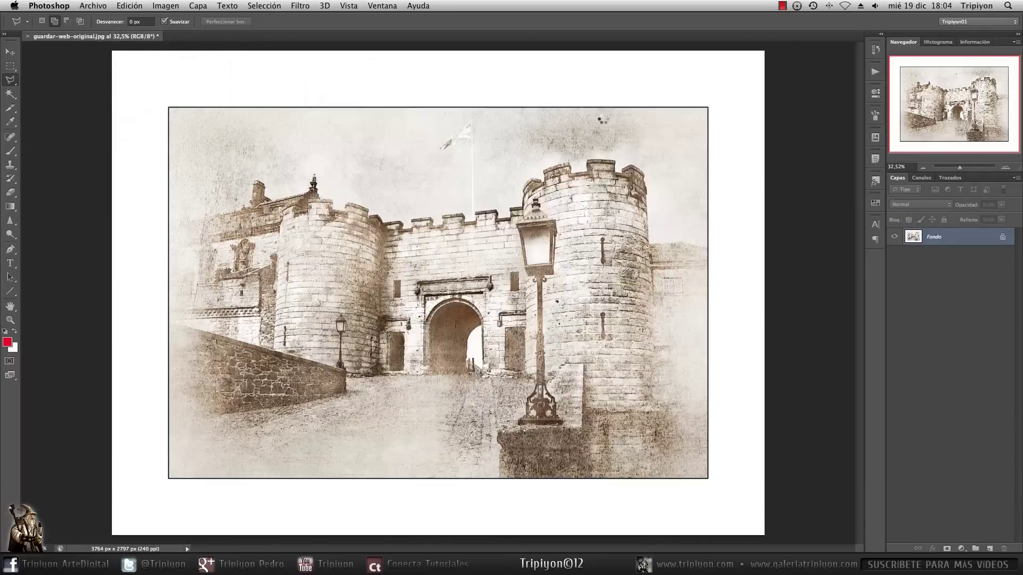
pyautogui.rightClick(467, 339)
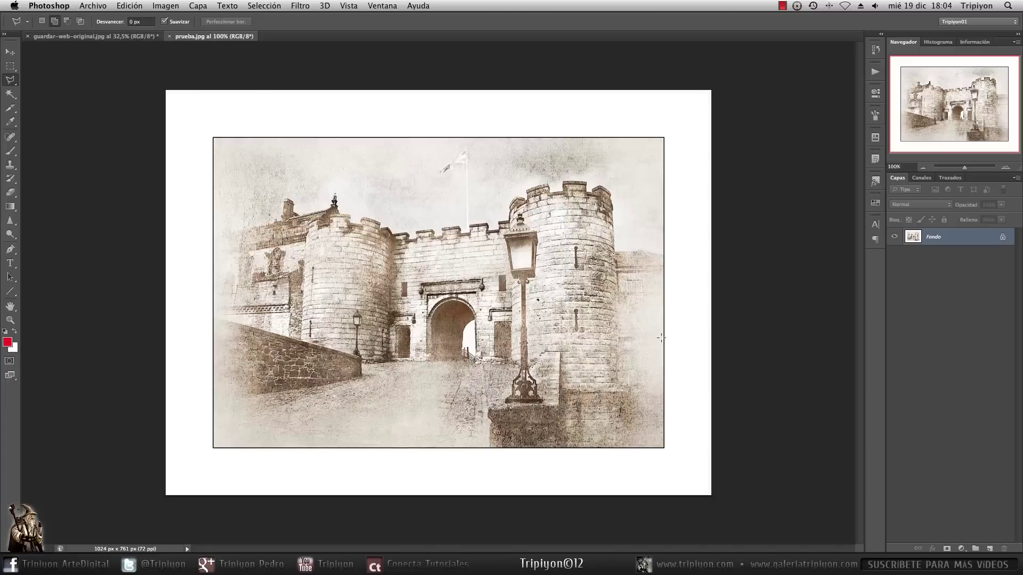
# Compare the original castle image with prueba.jpg by switching between their tabs.
pyautogui.click(56, 35)
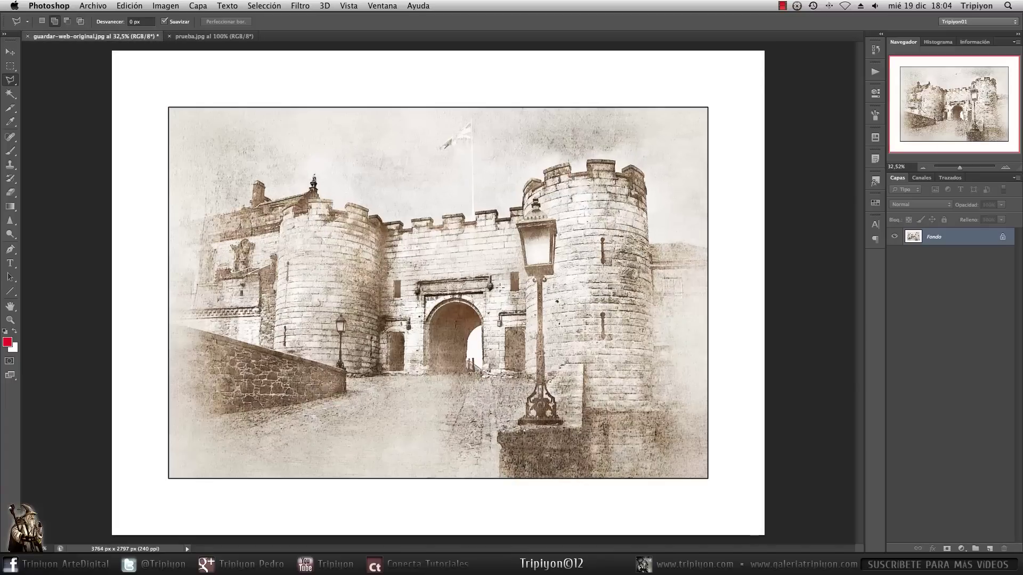
pyautogui.scroll(2, 440, 320)
pyautogui.scroll(1, 439, 320)
pyautogui.scroll(-3, 442, 321)
pyautogui.scroll(-2, 447, 322)
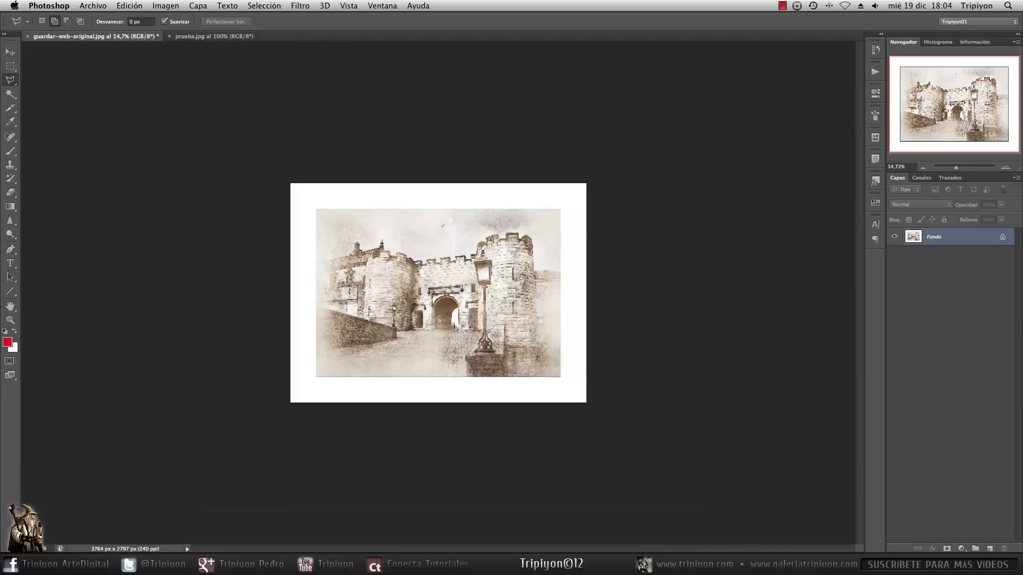
pyautogui.scroll(4, 452, 322)
pyautogui.click(213, 36)
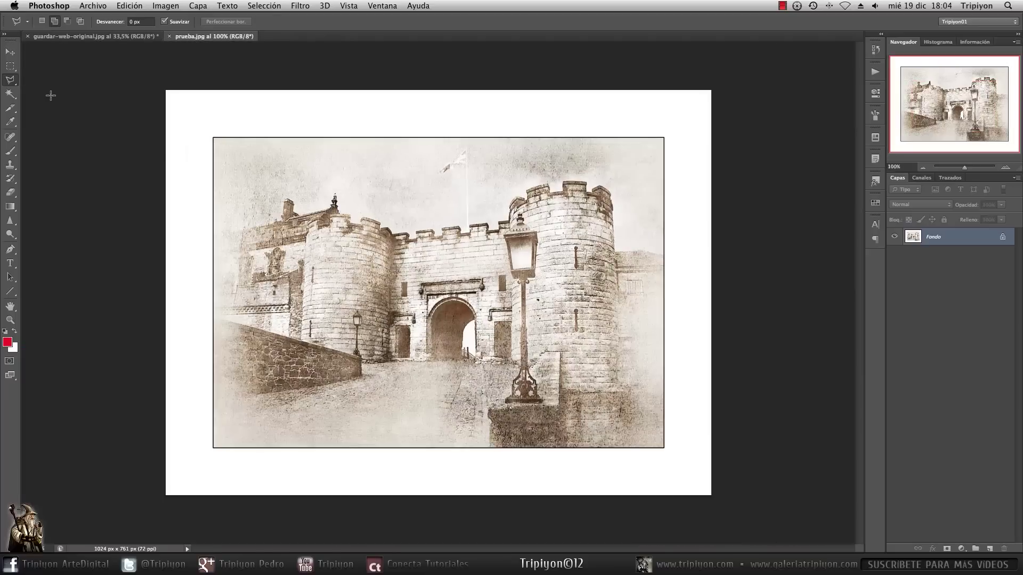
pyautogui.click(76, 38)
pyautogui.click(213, 36)
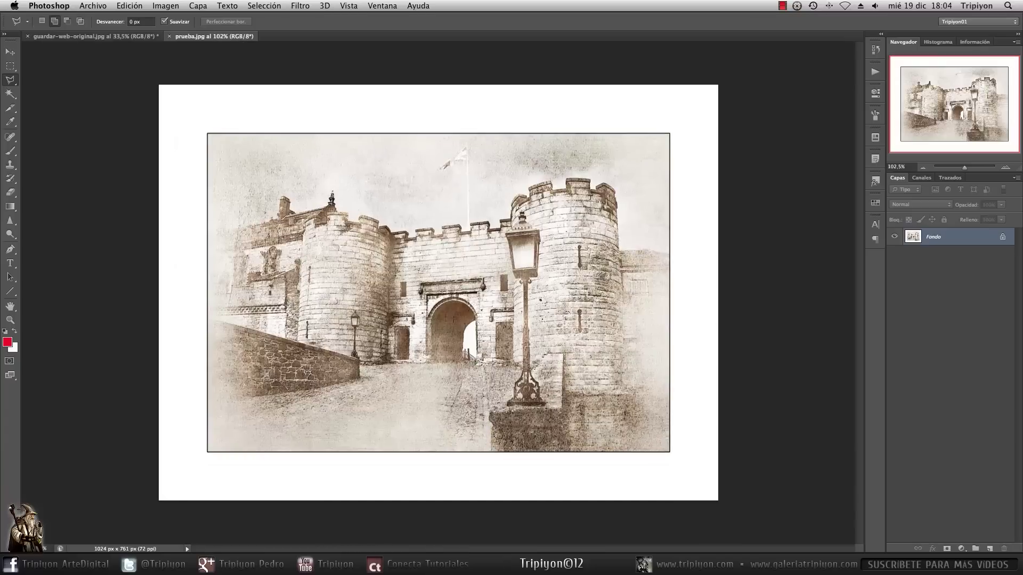